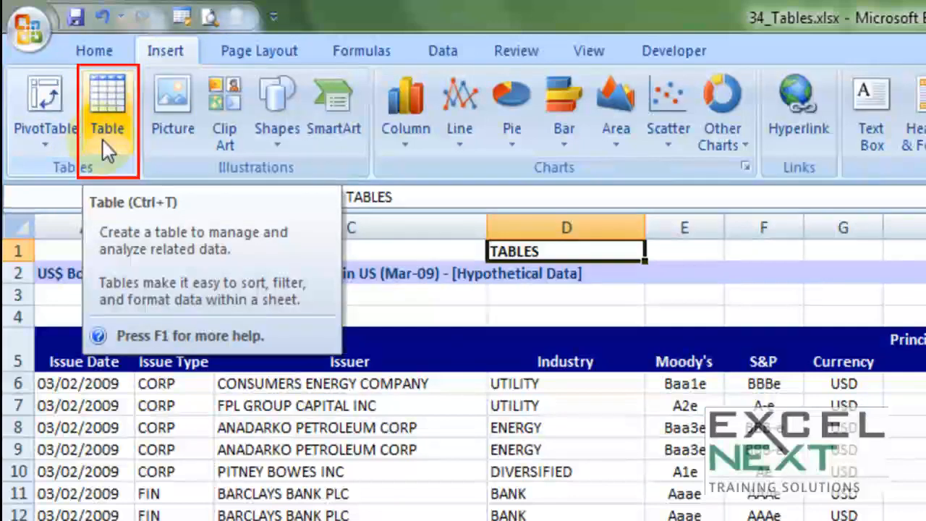
Step: Review the bond data column by column, from Issue Date and Issuer through ratings, Maturity, Price and Yield
click(523, 362)
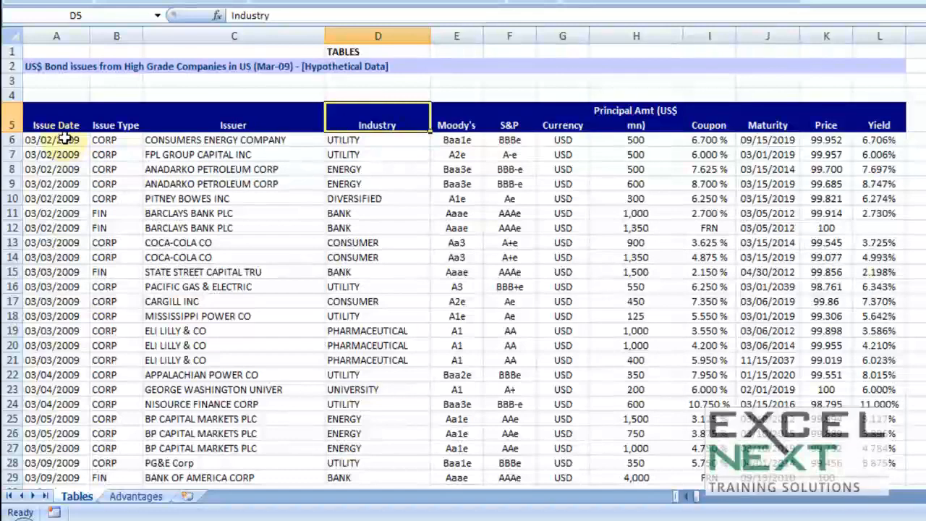
drag(66, 138, 44, 449)
drag(217, 140, 232, 481)
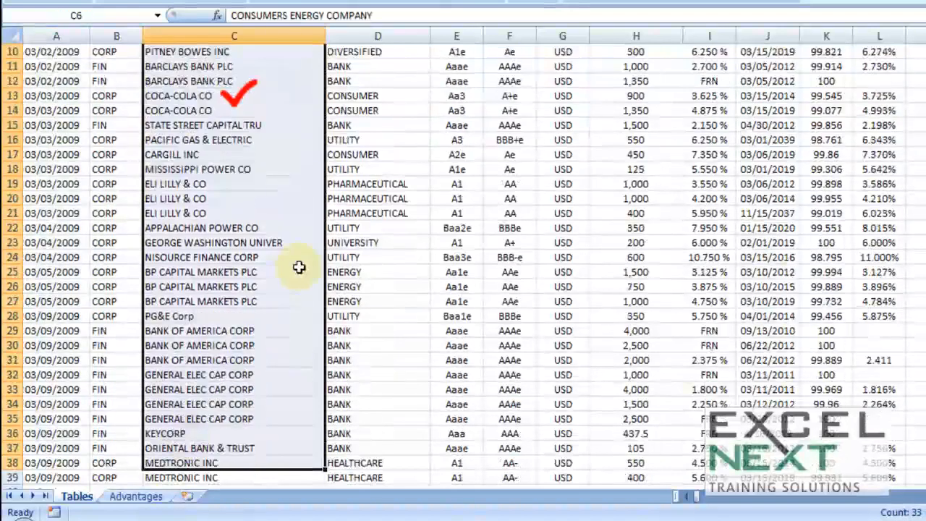
scroll(340, 230, up, 3)
drag(366, 139, 362, 448)
click(510, 156)
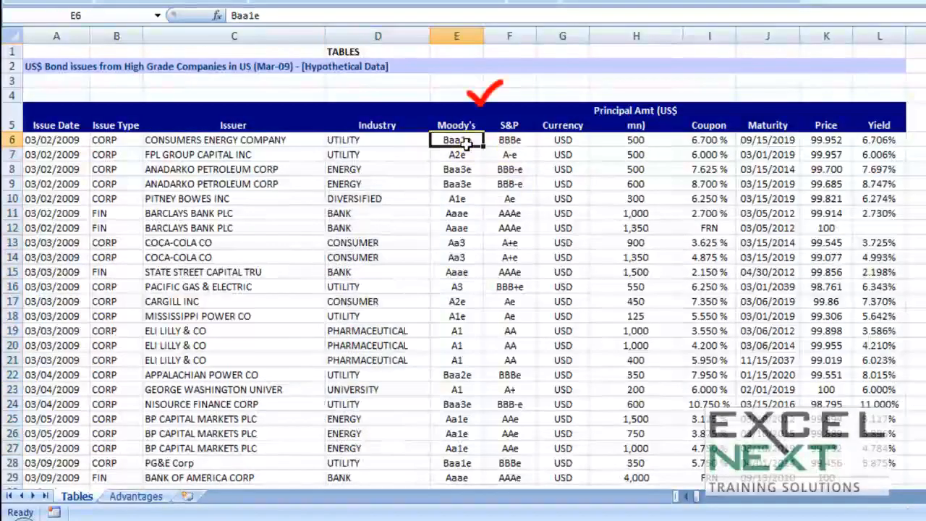
click(510, 159)
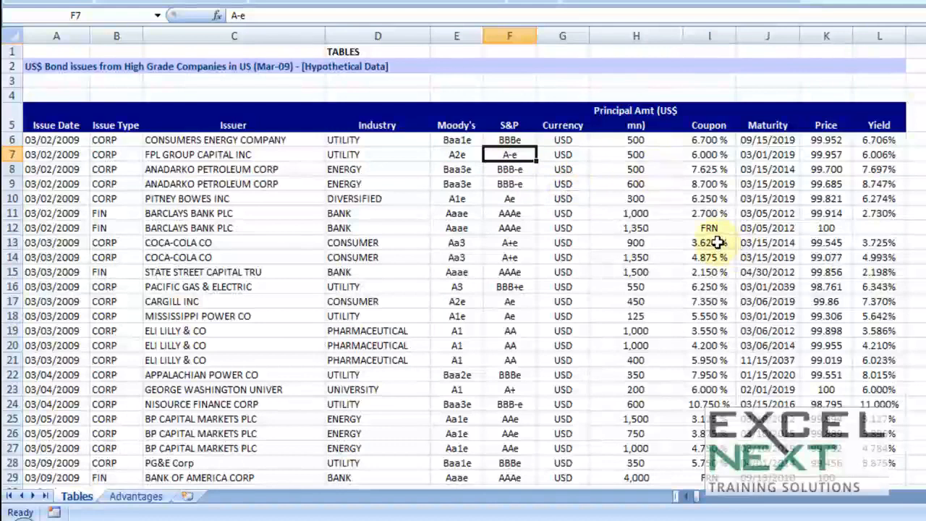
click(751, 172)
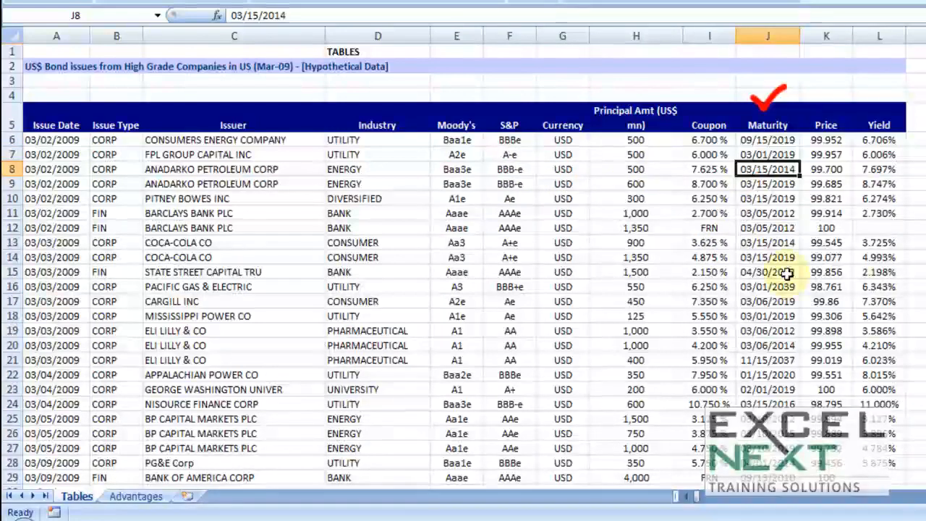
click(827, 185)
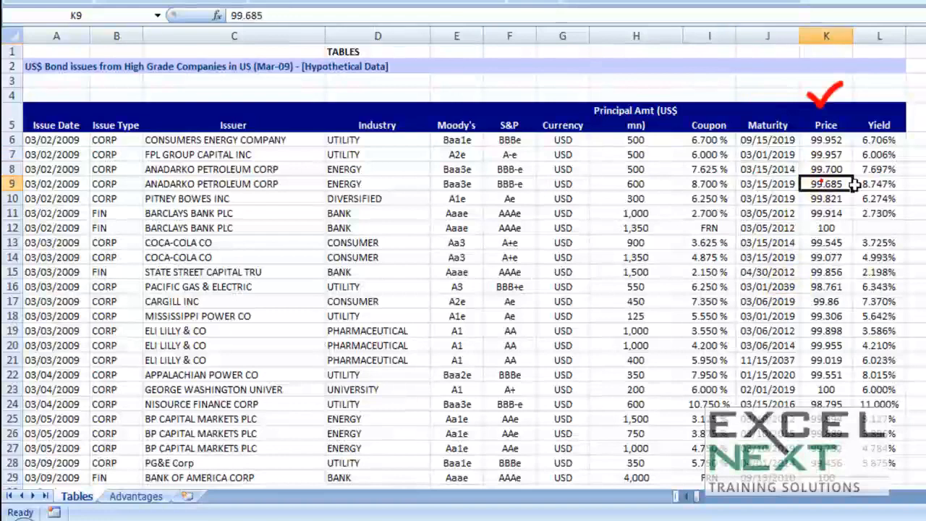
click(885, 182)
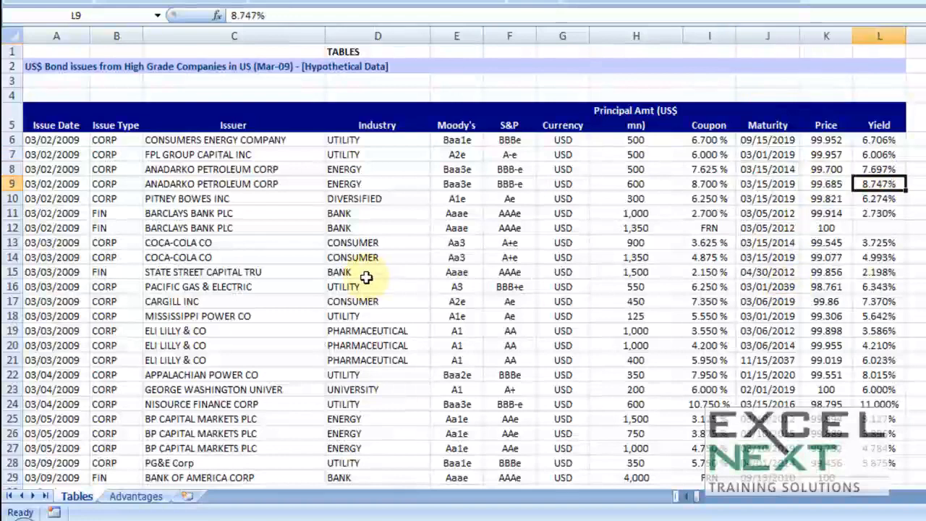
Step: Check the extent of the bond data by selecting the whole contiguous range, and clear the selection
click(357, 214)
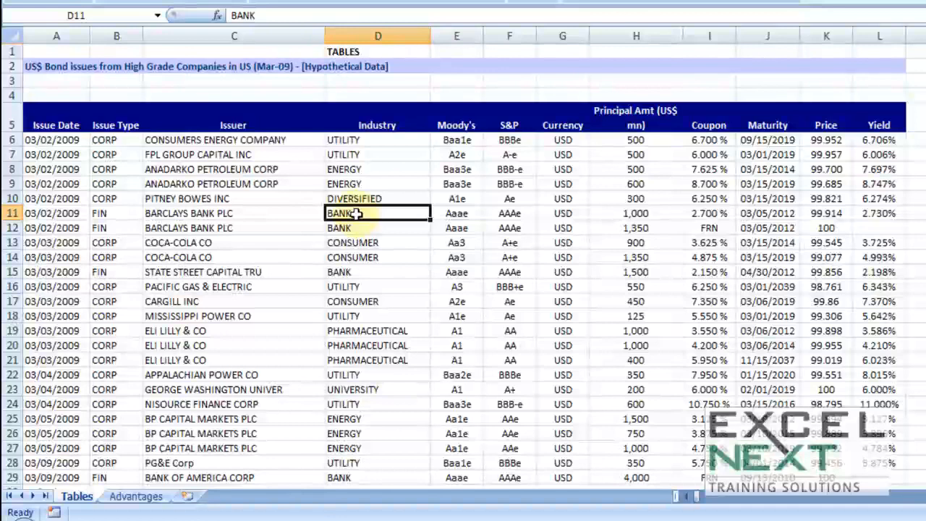
click(374, 184)
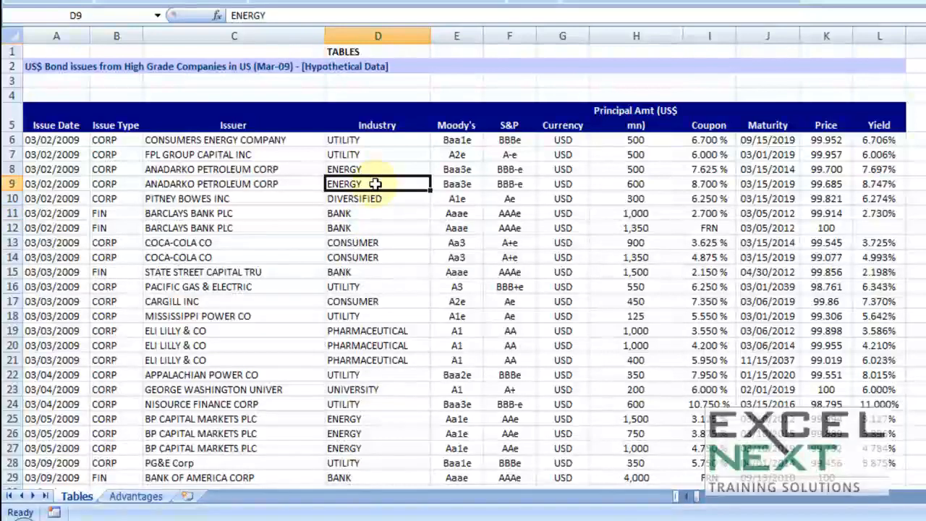
click(327, 196)
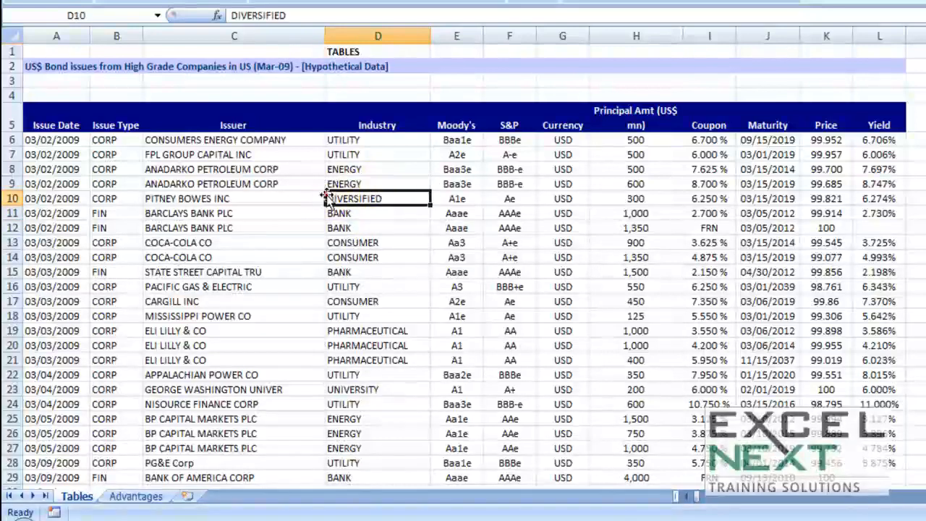
click(282, 193)
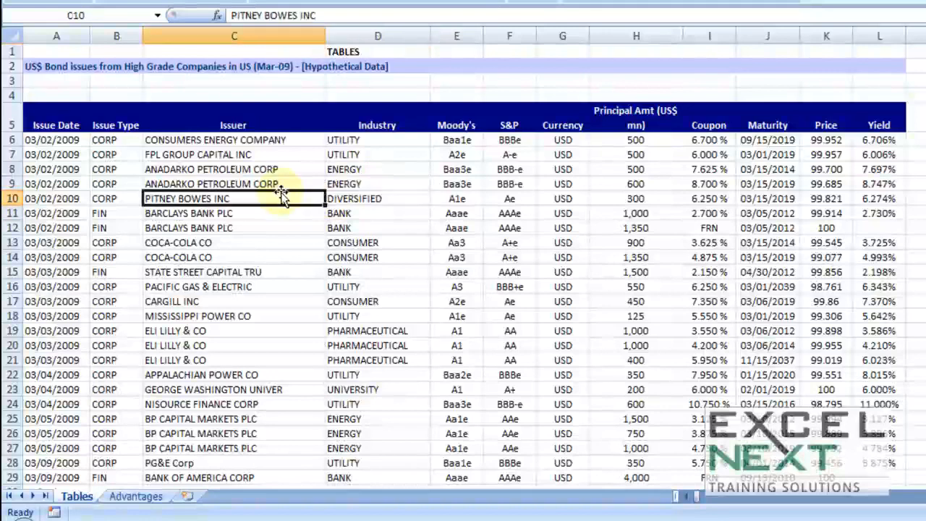
key(ctrl+a)
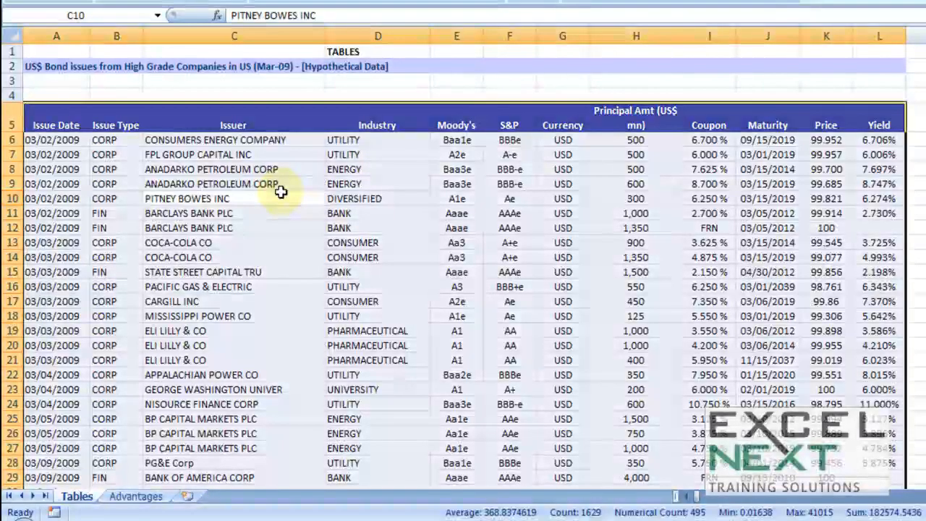
click(282, 192)
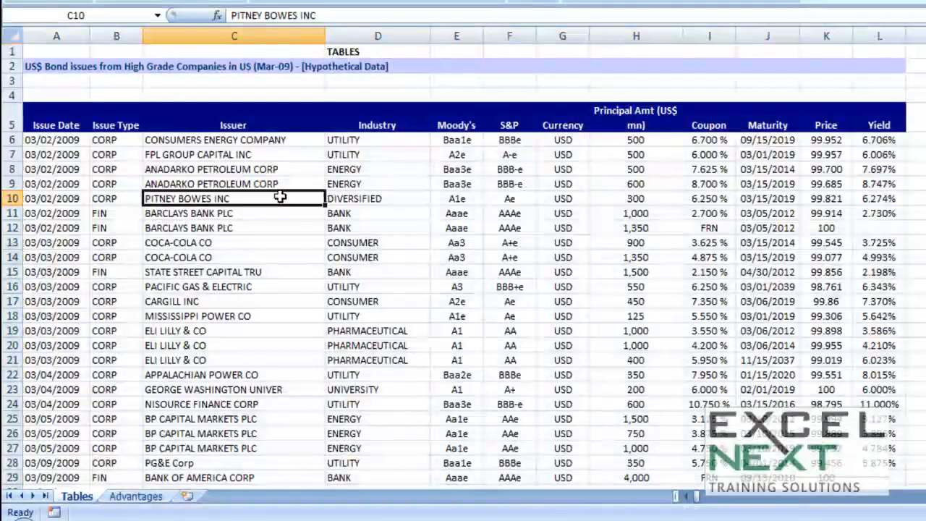
Step: Convert the bond data range A5:L142 into a table with headers
click(297, 185)
click(369, 185)
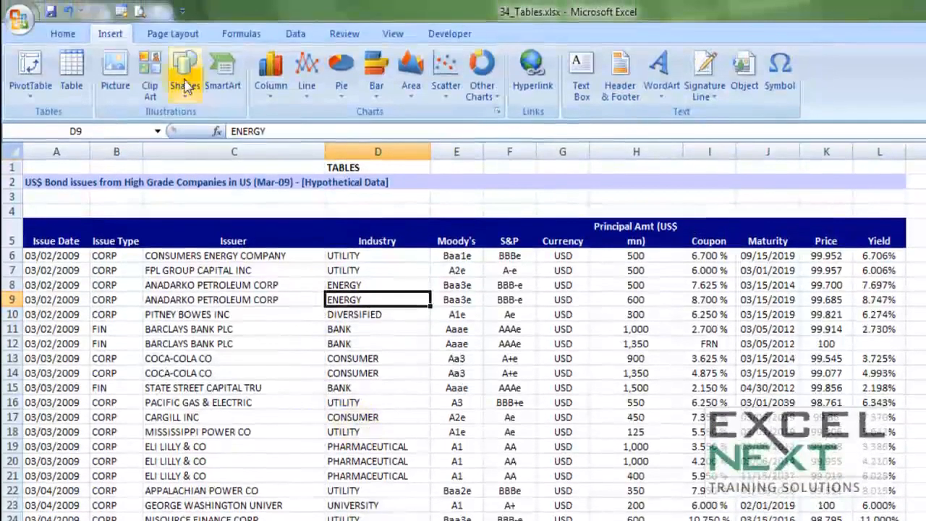
click(72, 82)
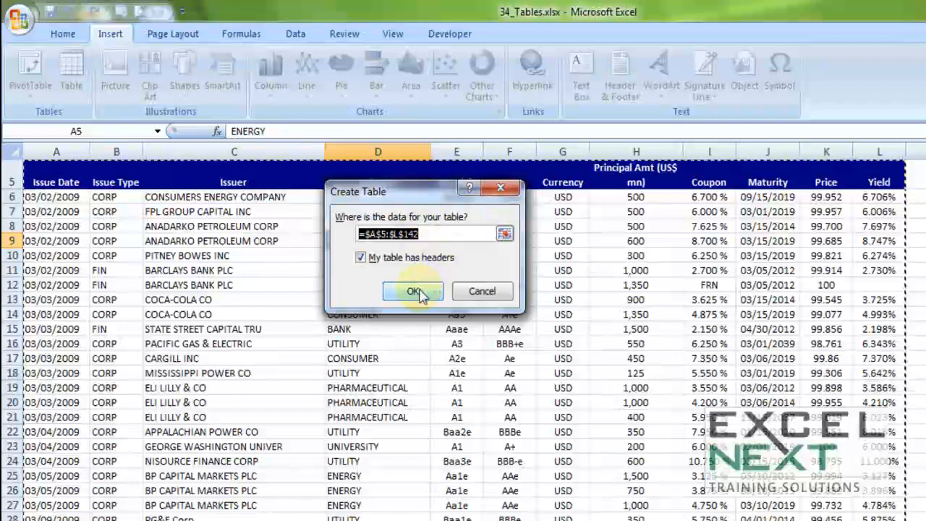
click(414, 292)
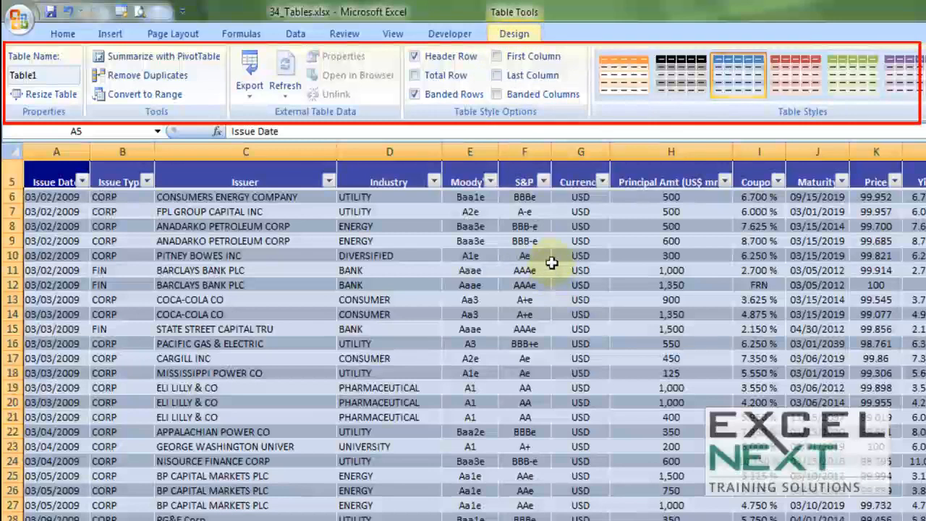
Step: Try several table styles on the bond table and apply the orange banded style
scroll(551, 267, up, 1)
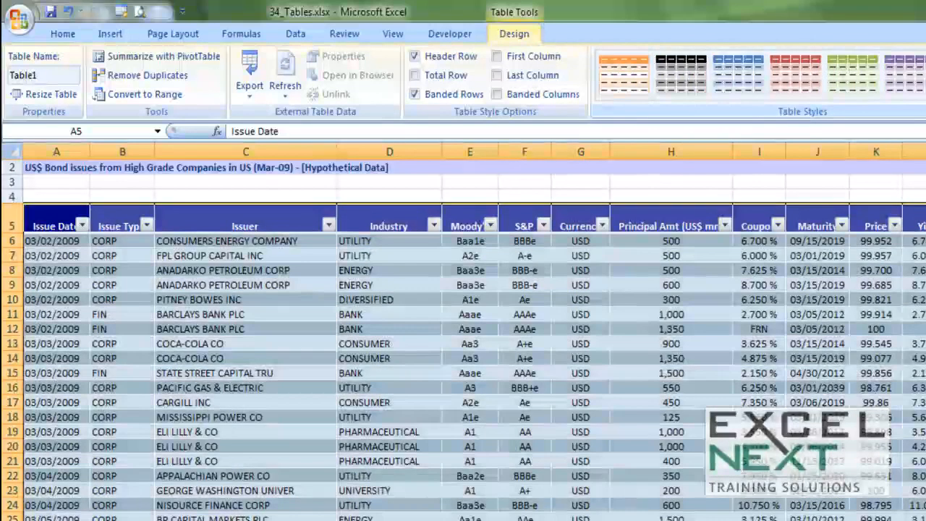
click(641, 220)
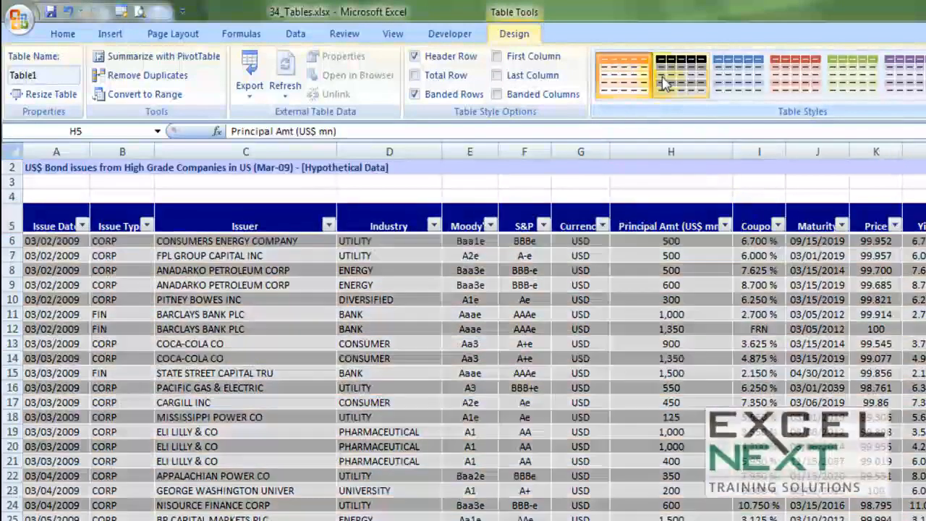
click(664, 82)
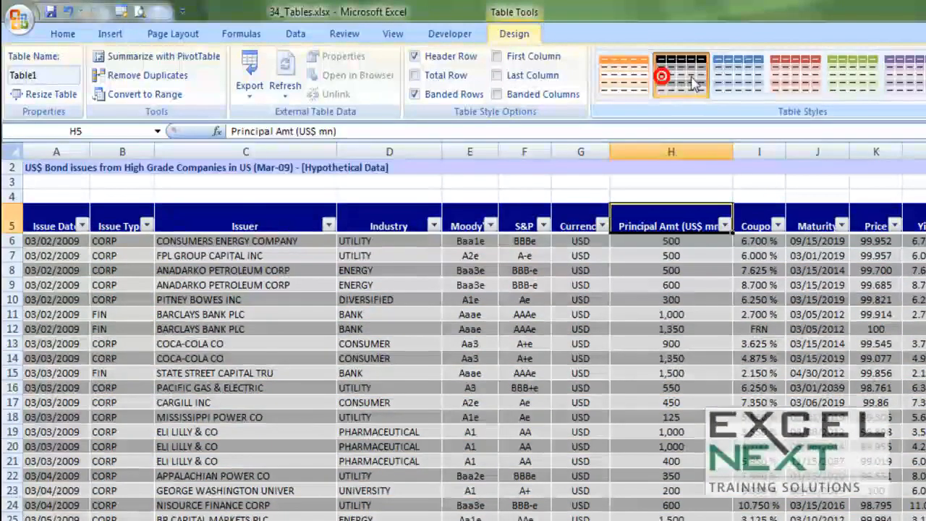
click(736, 74)
click(925, 75)
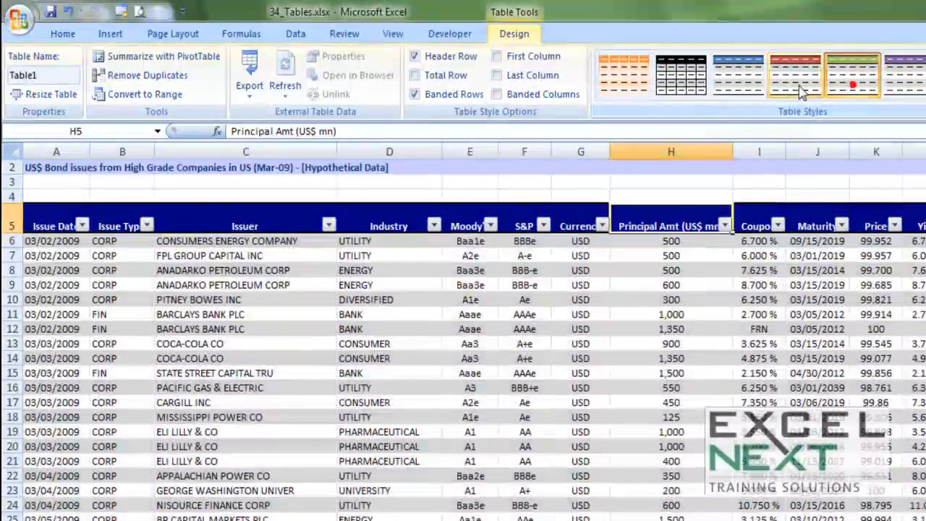
click(627, 86)
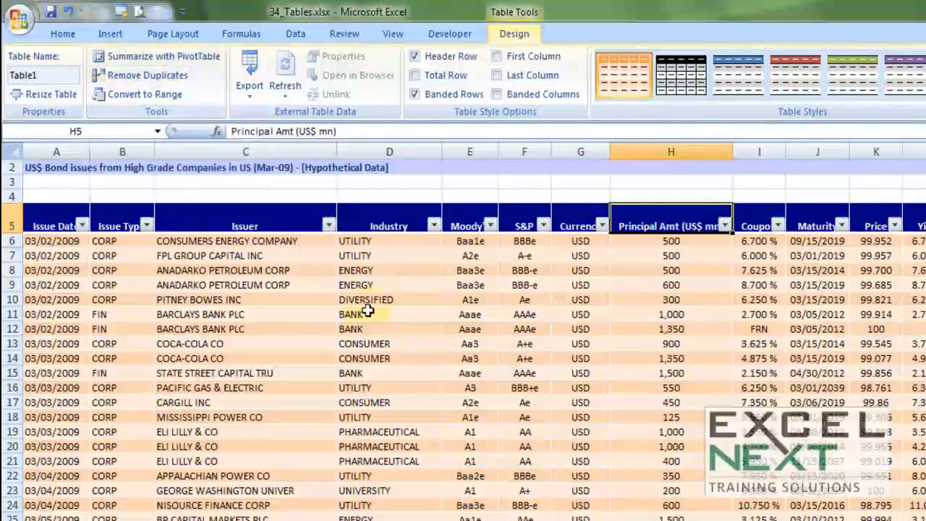
Step: Filter the Industry column to show only BANK and look through the filtered rows
click(330, 227)
click(332, 228)
click(435, 227)
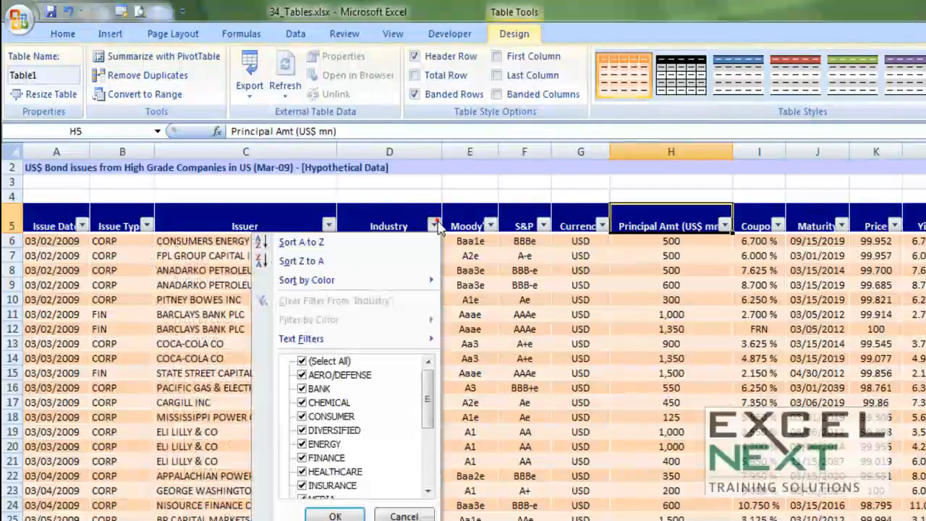
click(303, 361)
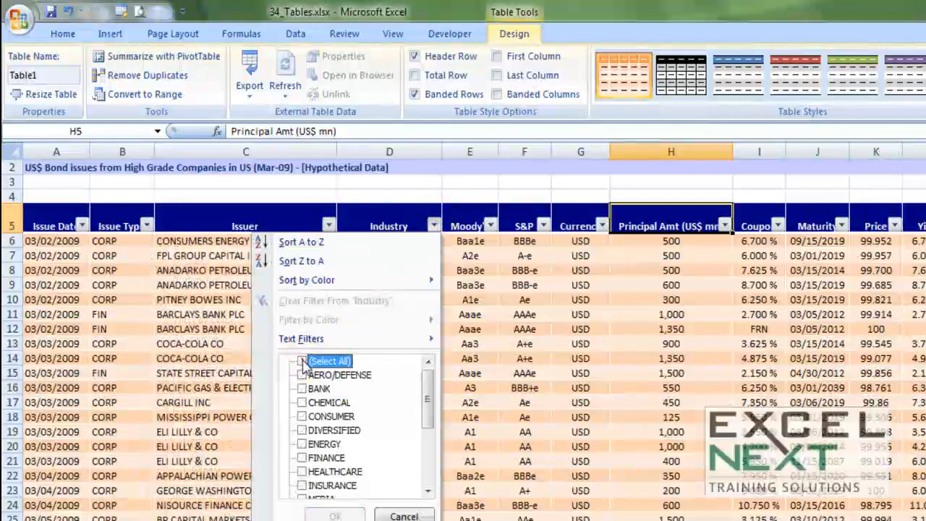
click(303, 389)
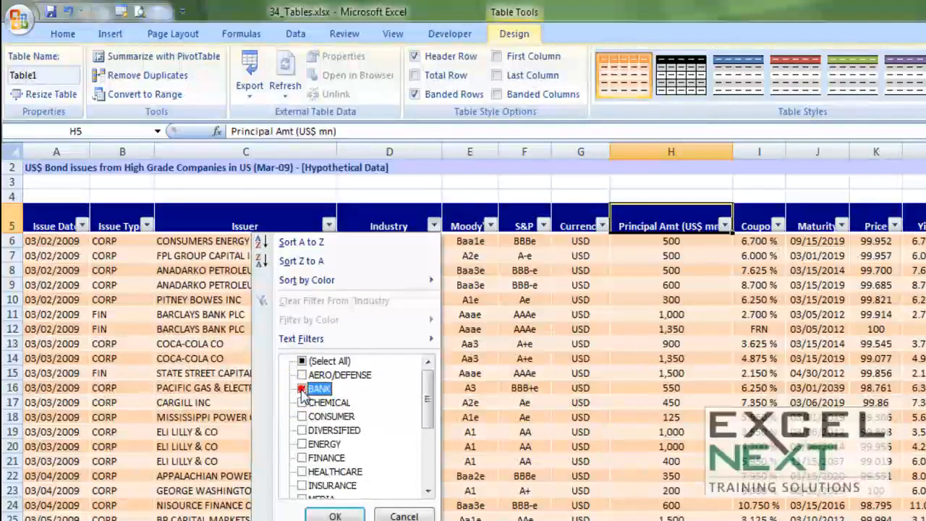
click(335, 516)
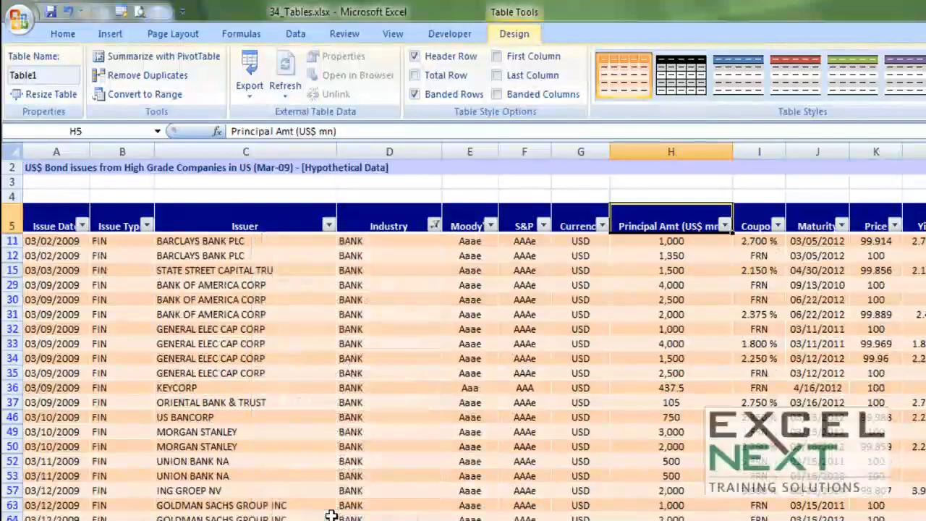
scroll(369, 442, down, 5)
scroll(364, 456, down, 4)
scroll(356, 448, up, 7)
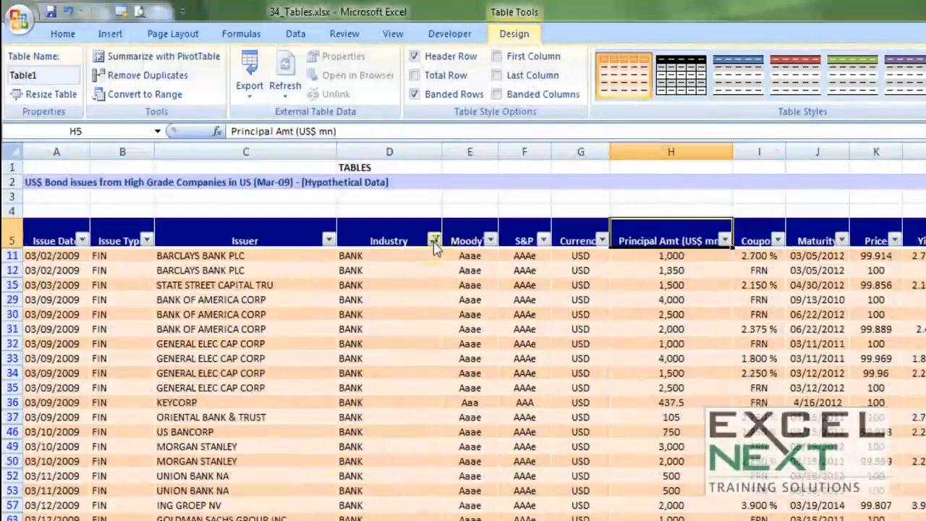
Step: Clear the filter from the Industry column
click(406, 298)
click(435, 241)
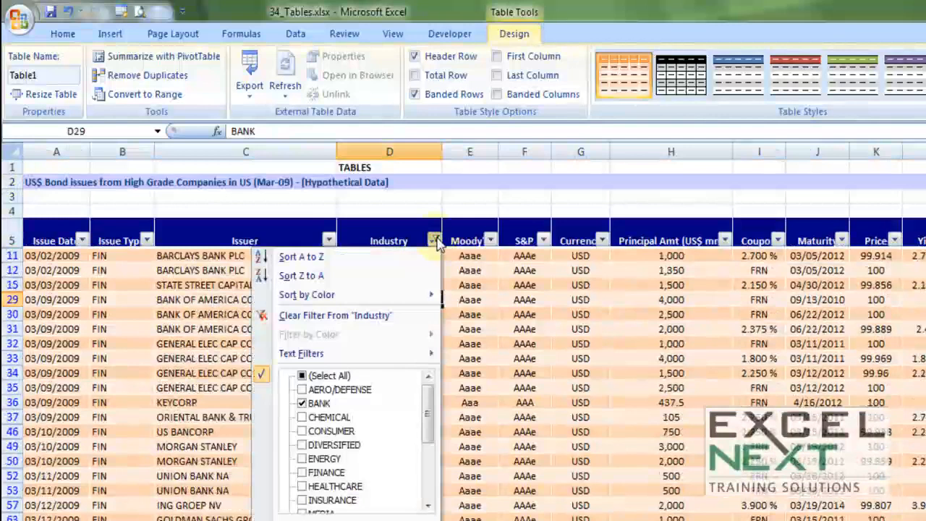
click(328, 315)
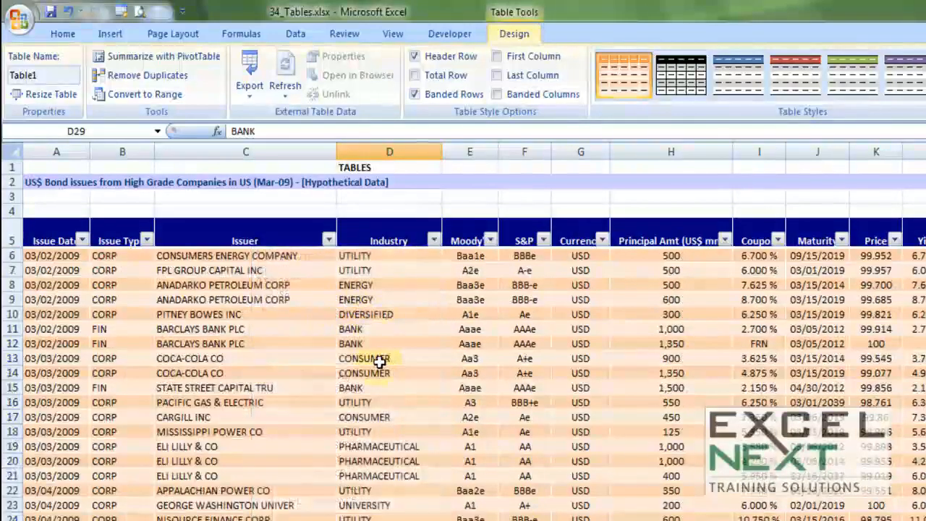
Step: Add a calculated column beside Yield by entering =Table1[[#This Row],[Price]]*10 in cell M6
click(433, 301)
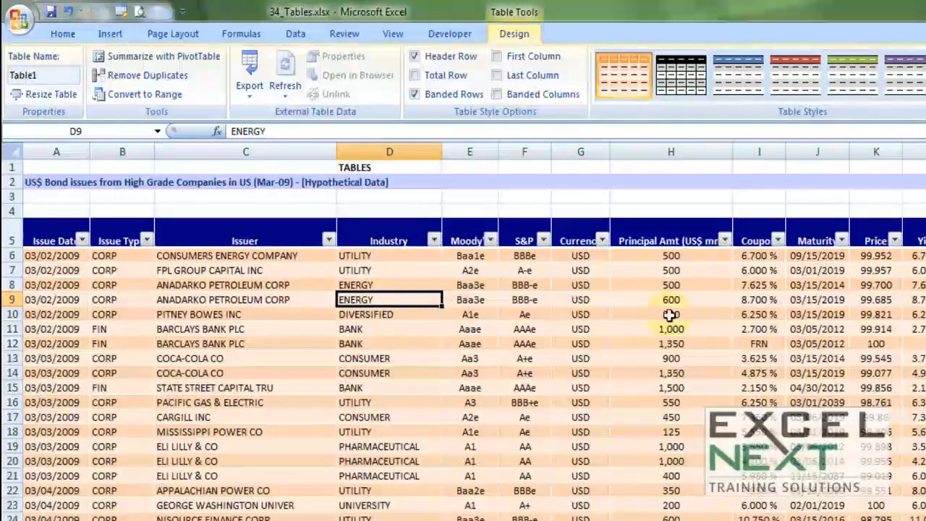
click(745, 314)
key(Right)
key(Right)
key(Right)
key(Right)
key(Right)
key(Right)
key(Right)
key(Right)
key(Right)
key(Right)
key(Right)
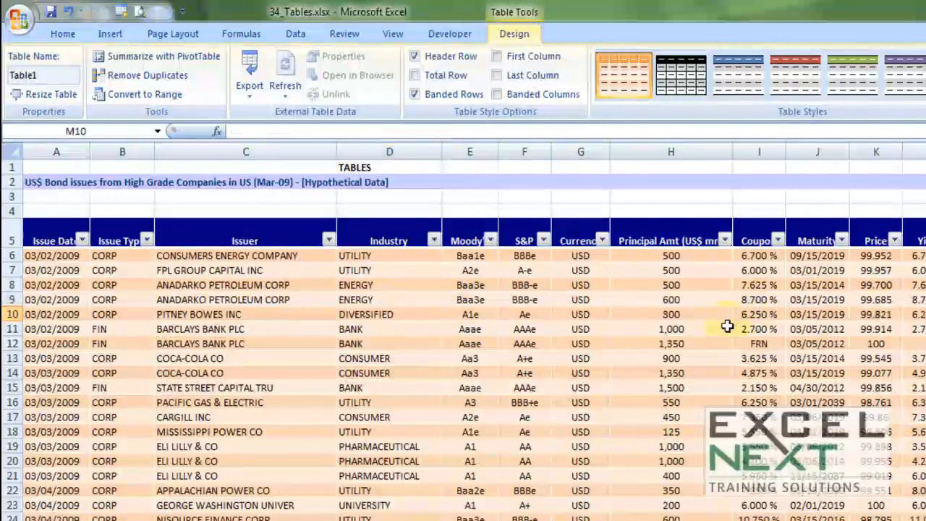
key(Right)
key(Right)
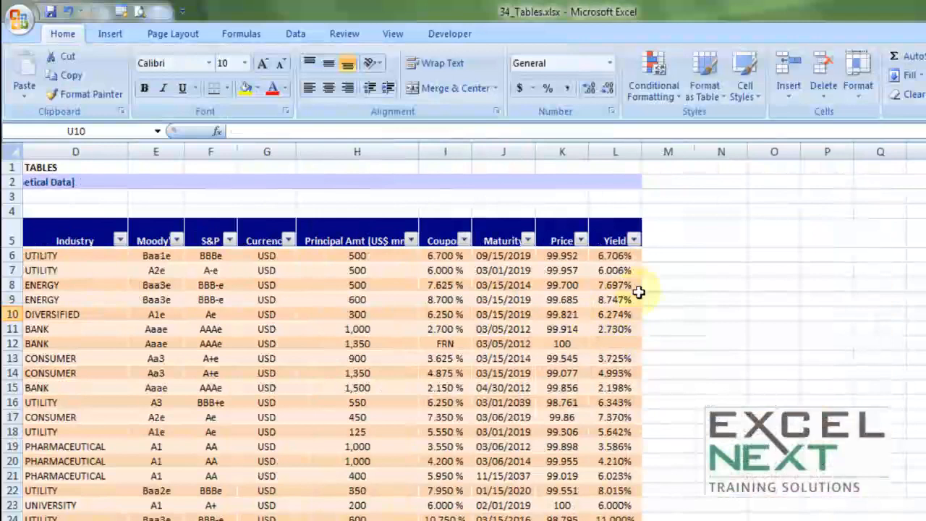
click(553, 253)
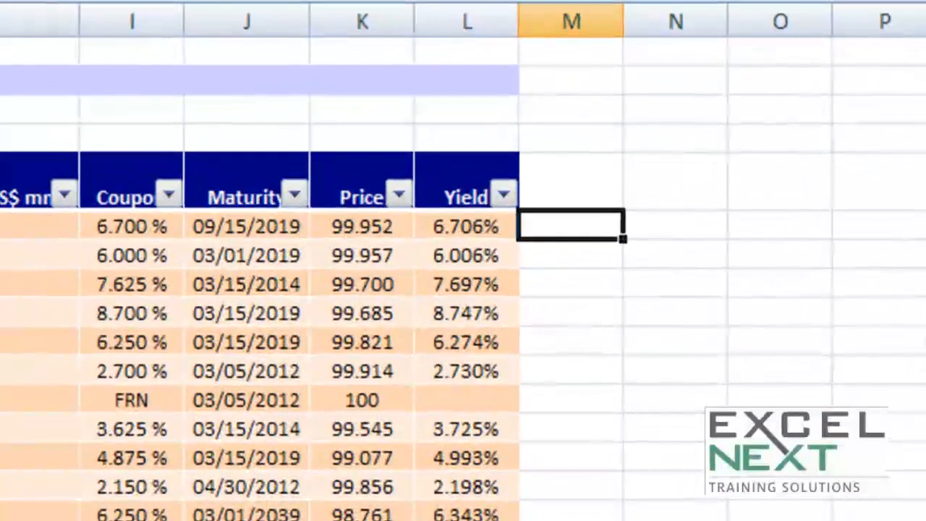
text(=)
key(Left)
key(Left)
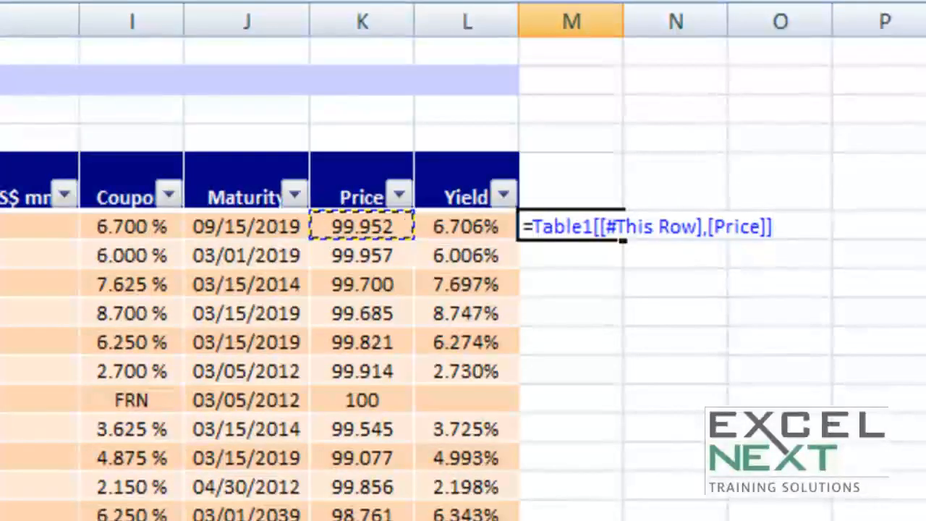
text(*10)
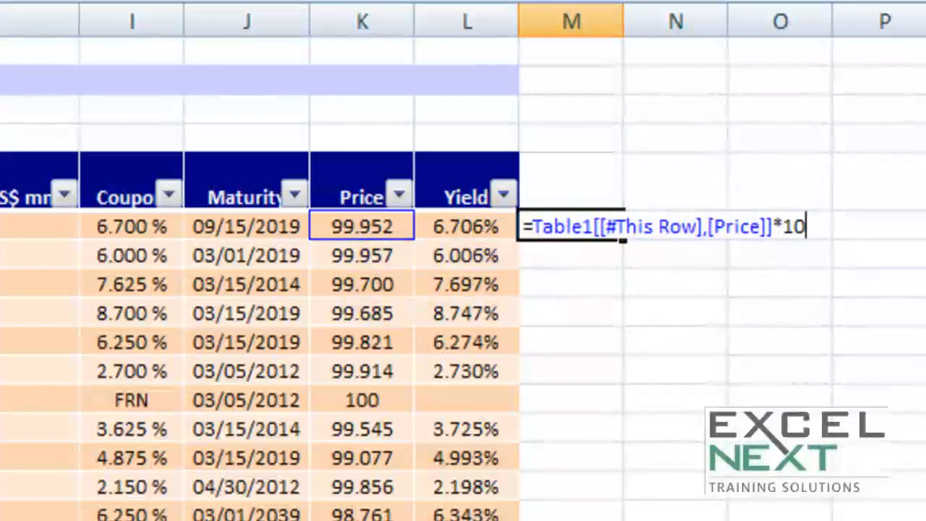
key(Return)
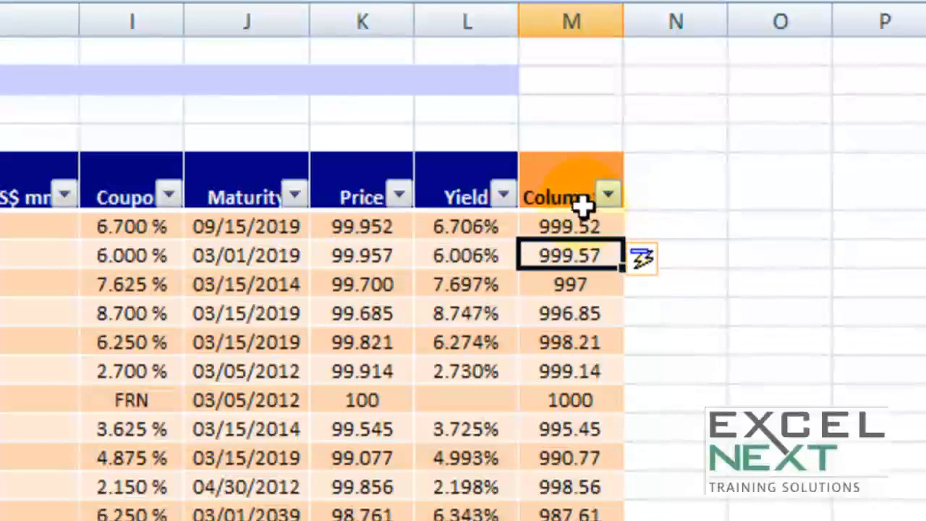
Step: Look through the table's calculated column and check the column headings while going down the rows and back to the start
scroll(560, 396, down, 10)
scroll(554, 403, down, 20)
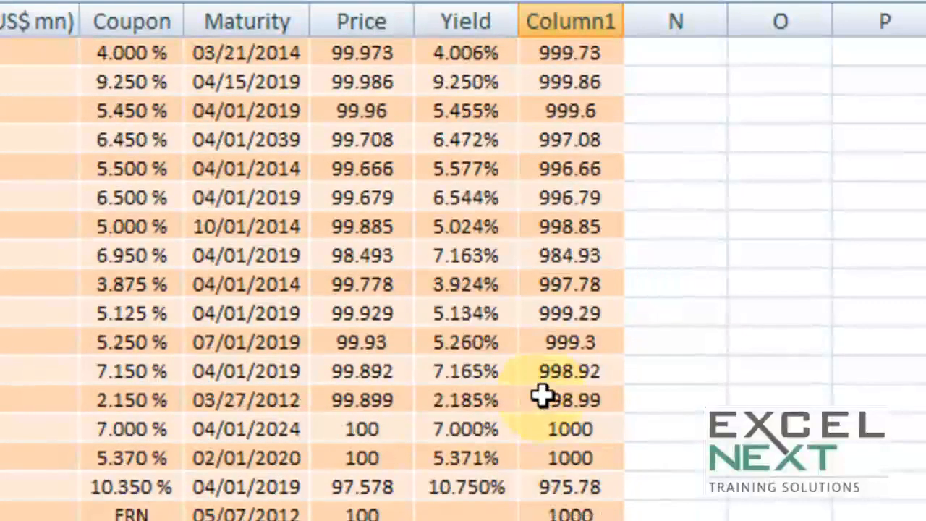
scroll(542, 396, up, 20)
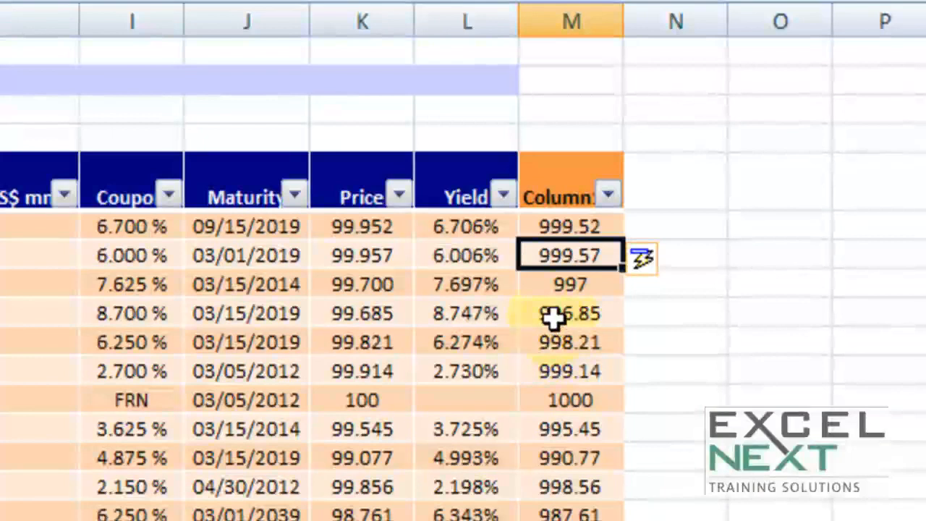
scroll(553, 319, down, 7)
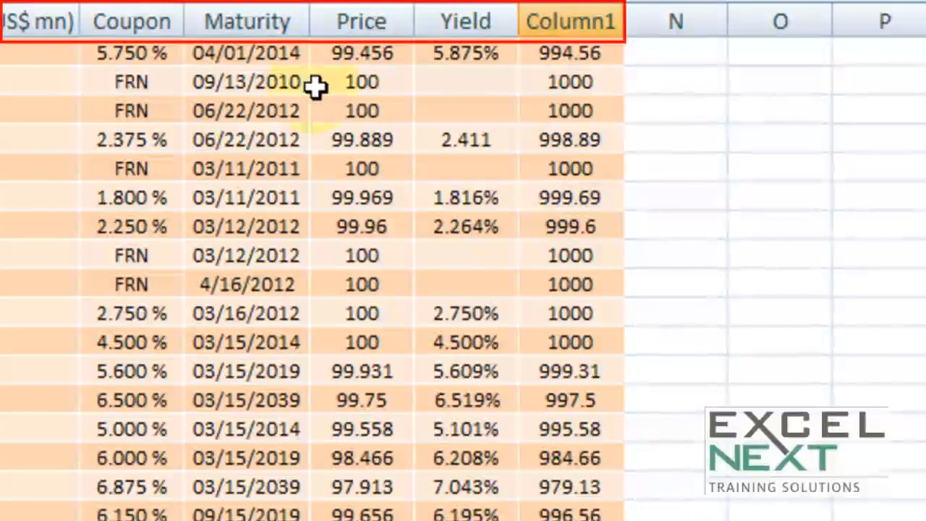
scroll(348, 82, down, 9)
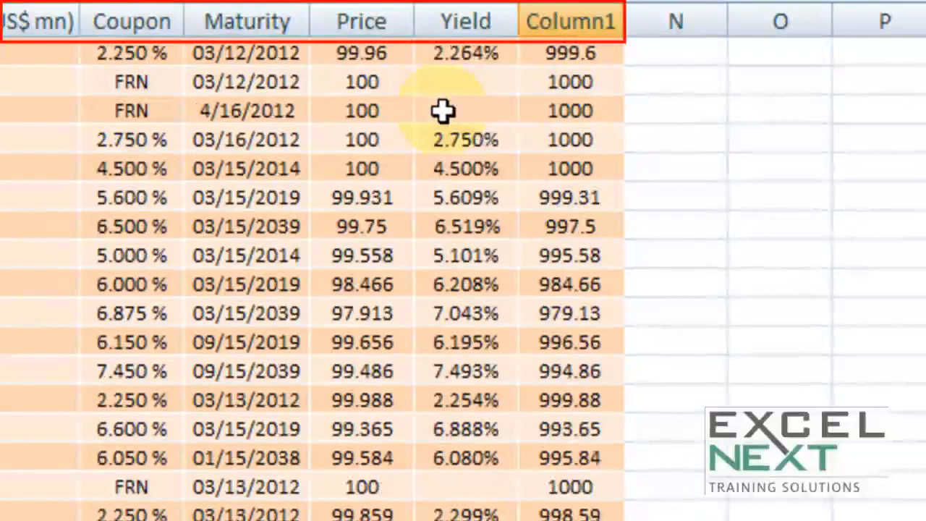
scroll(424, 110, down, 20)
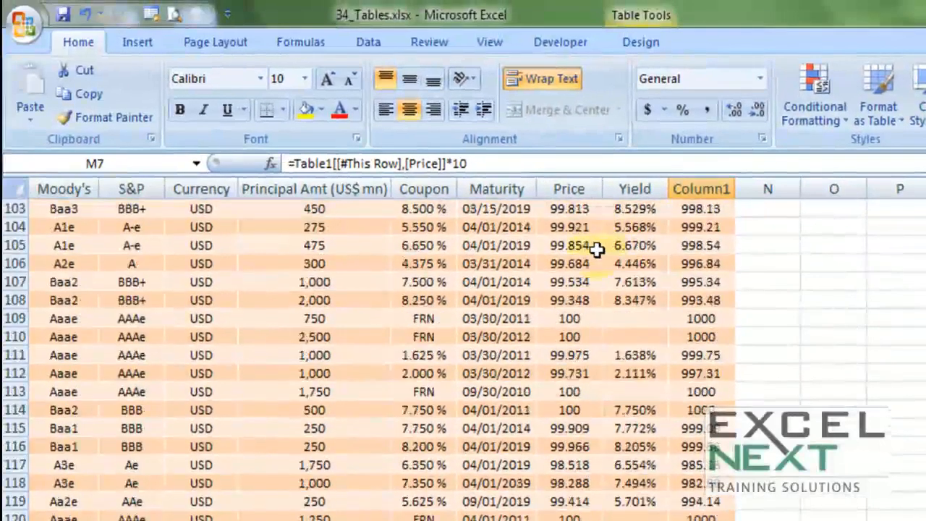
scroll(595, 248, down, 4)
scroll(593, 249, up, 20)
scroll(586, 253, up, 13)
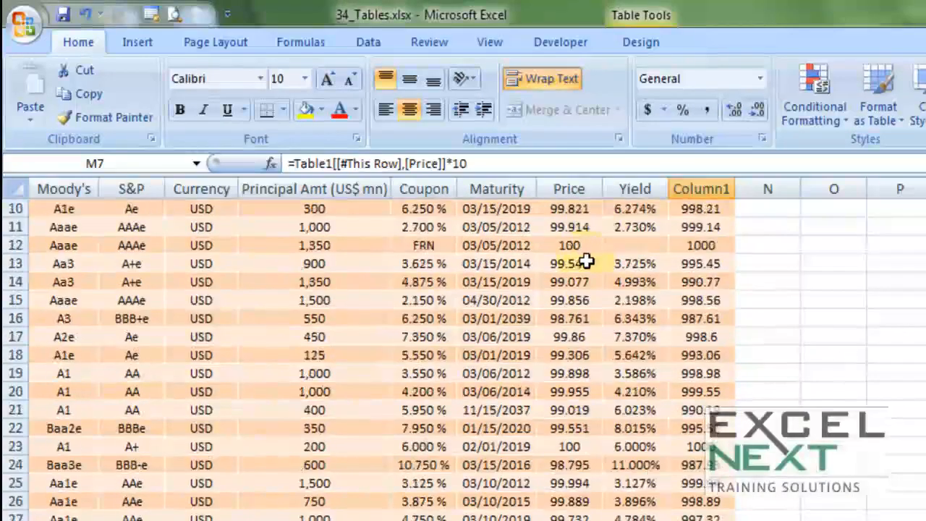
scroll(463, 361, left, 3)
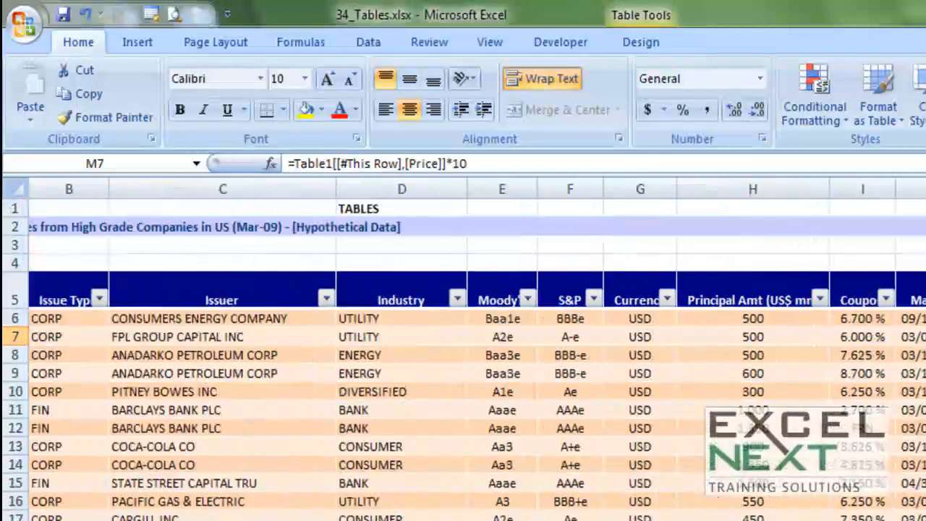
Step: Convert the bond table to a normal range
click(362, 449)
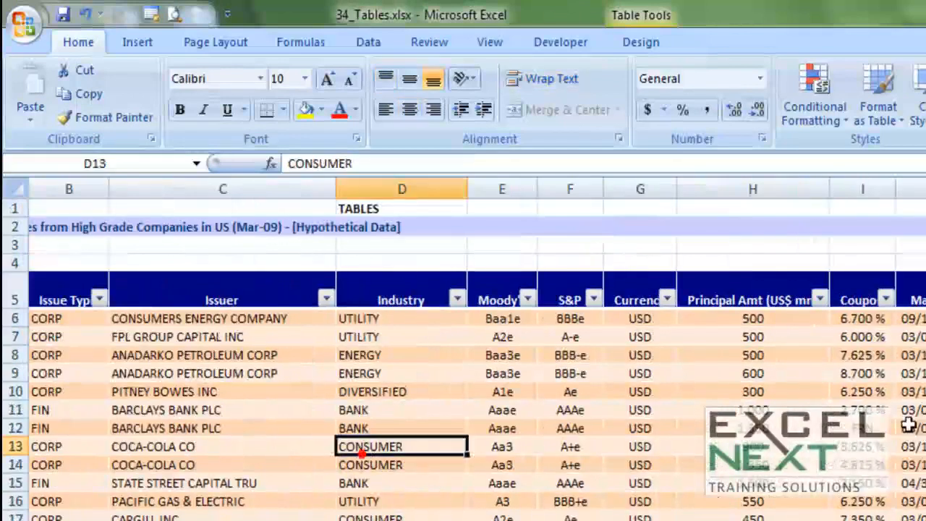
click(458, 373)
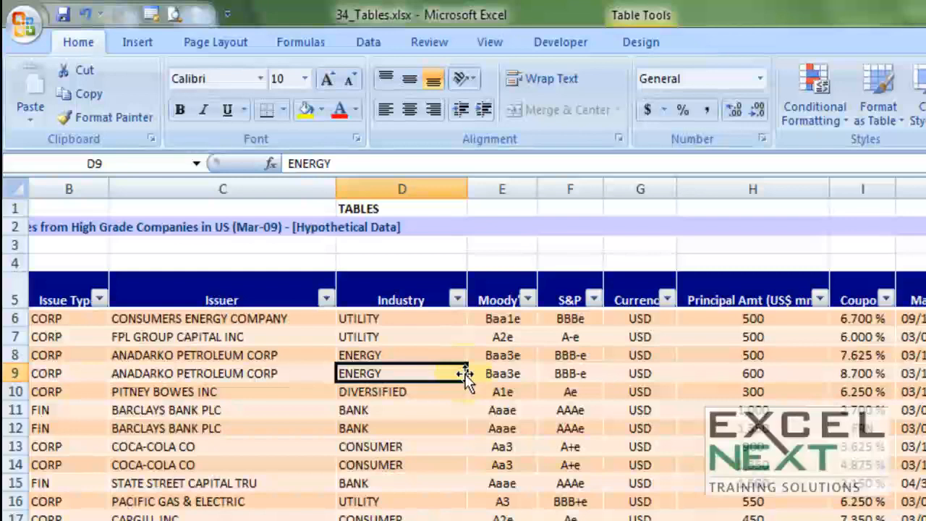
click(640, 40)
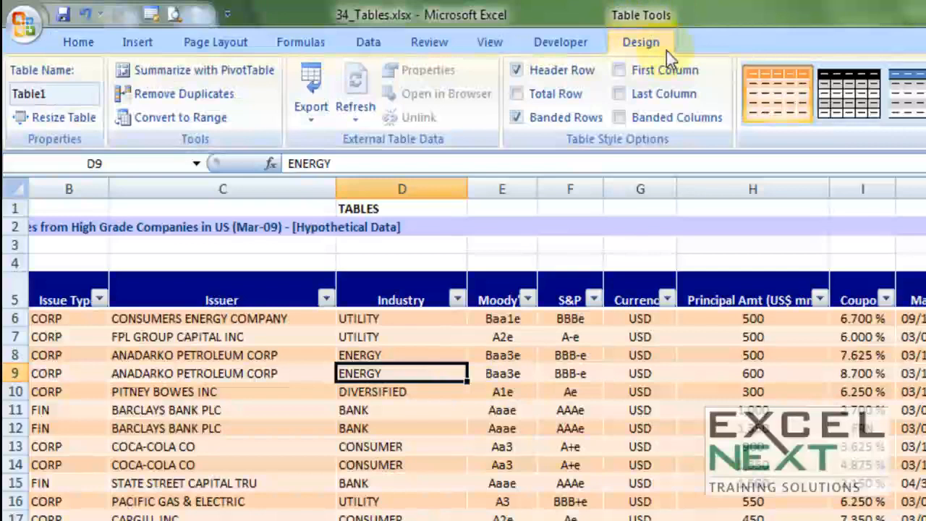
click(183, 122)
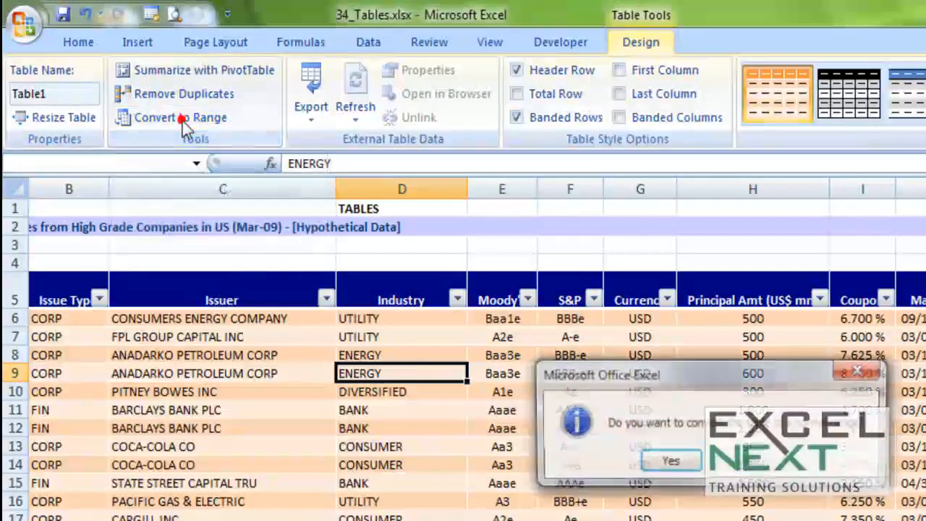
click(684, 464)
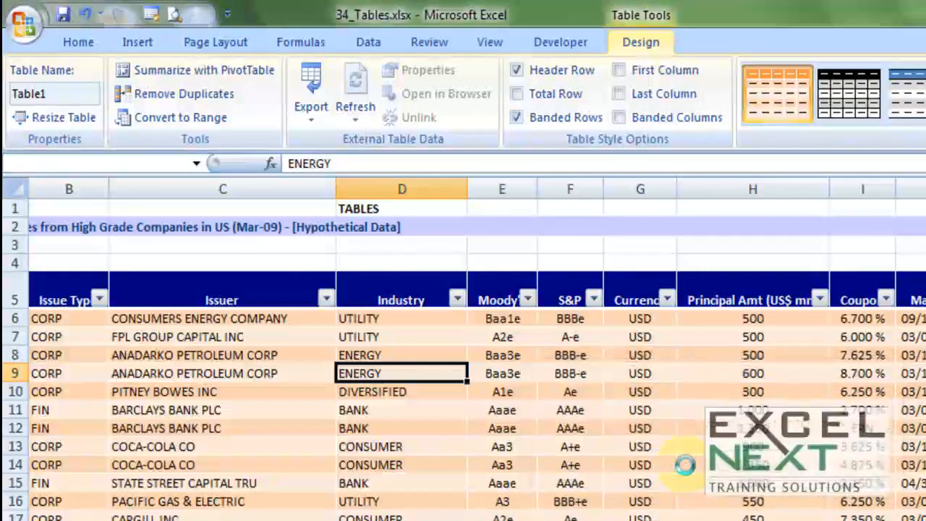
Step: Inspect the formula in cell M10 of the converted range, leaving it as it is
click(687, 388)
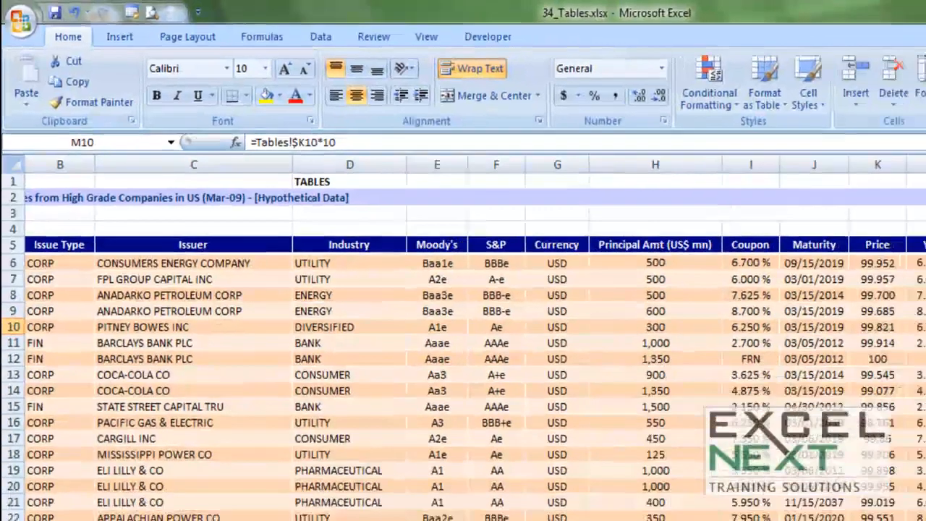
double_click(745, 246)
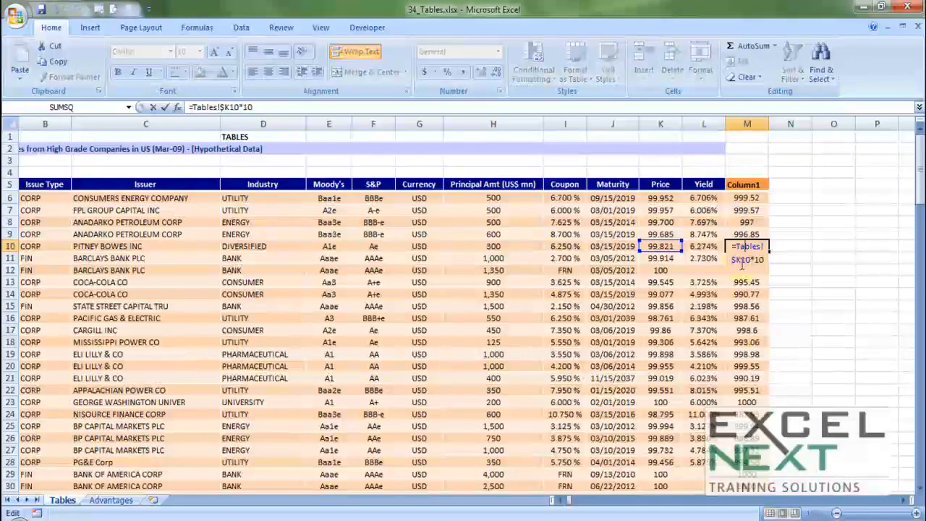
key(Return)
Step: Select B7:M26 and look through the formatting of the converted data
drag(52, 210, 749, 437)
scroll(491, 331, down, 5)
scroll(491, 332, down, 9)
scroll(486, 332, up, 14)
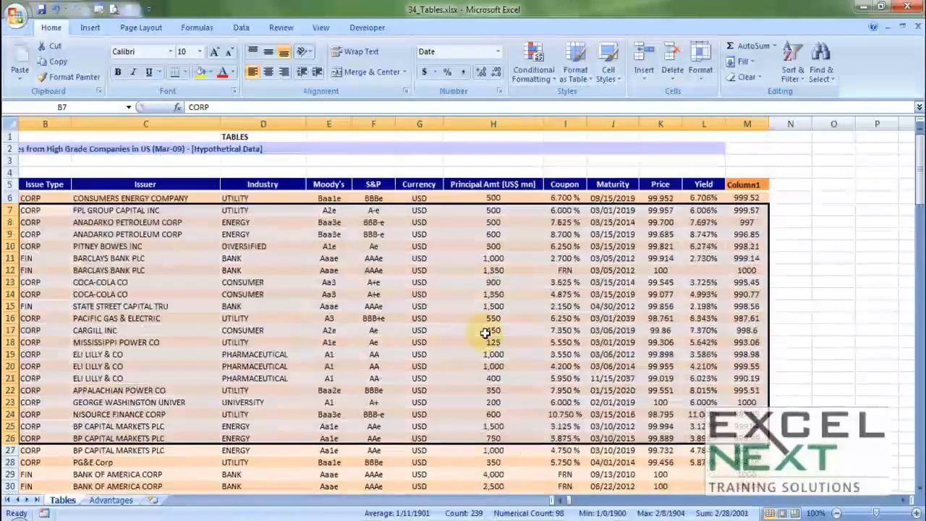
click(490, 294)
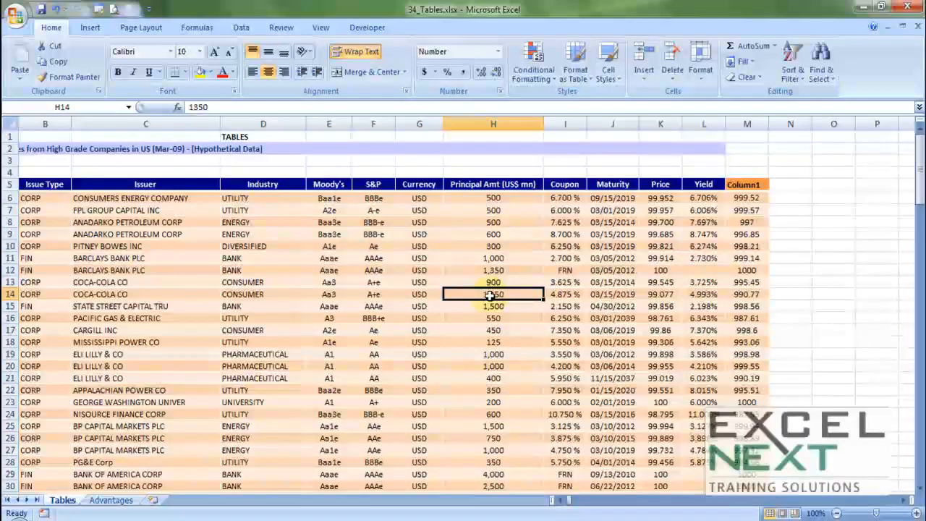
Step: Examine the alternating row colours of the converted range, selecting rows 6, 8, 10 and 14 one at a time
click(9, 186)
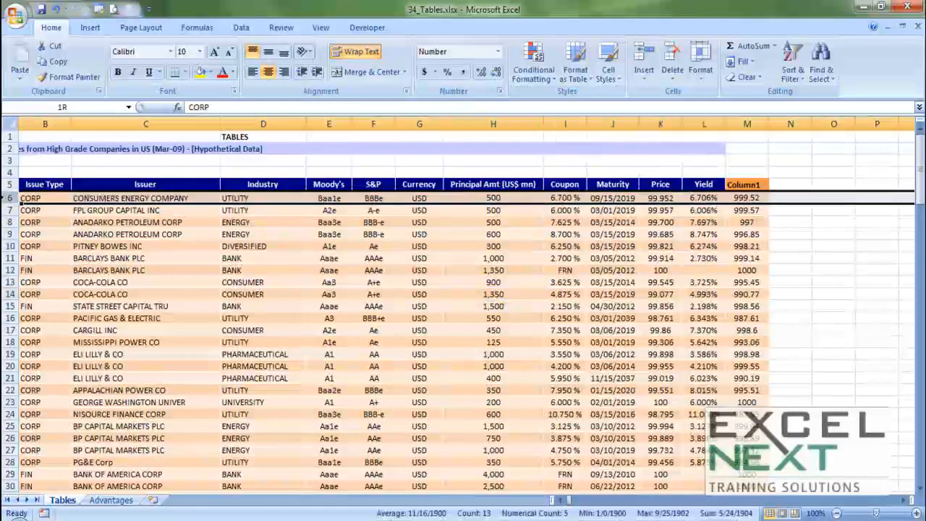
click(7, 222)
click(7, 246)
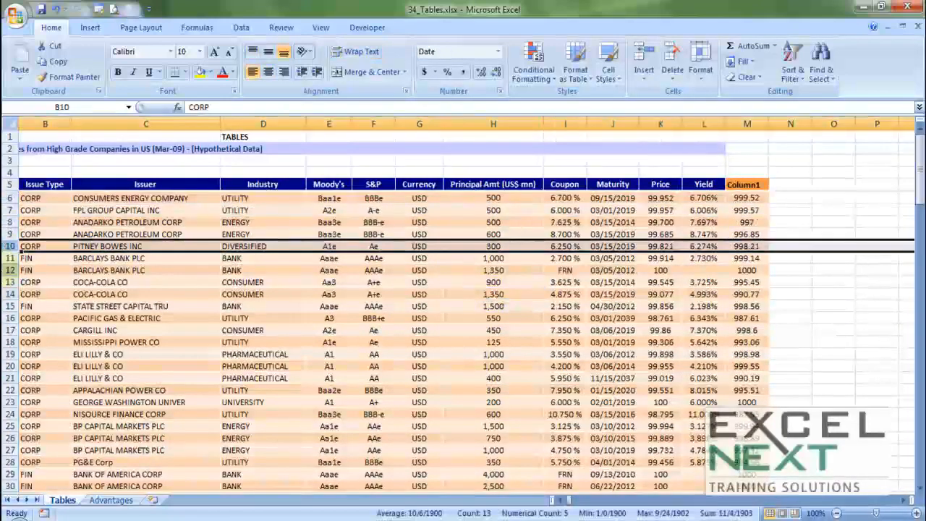
click(6, 293)
click(110, 354)
scroll(328, 322, down, 5)
scroll(303, 340, up, 5)
scroll(298, 345, down, 3)
scroll(296, 346, up, 3)
click(325, 307)
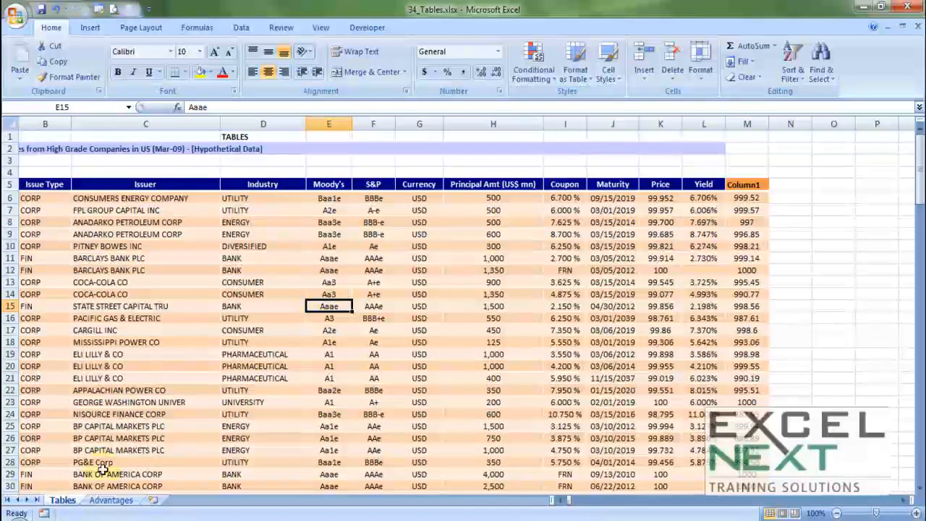
Step: Review the key features of tables on the Advantages sheet, highlighting the listed items group by group
click(111, 500)
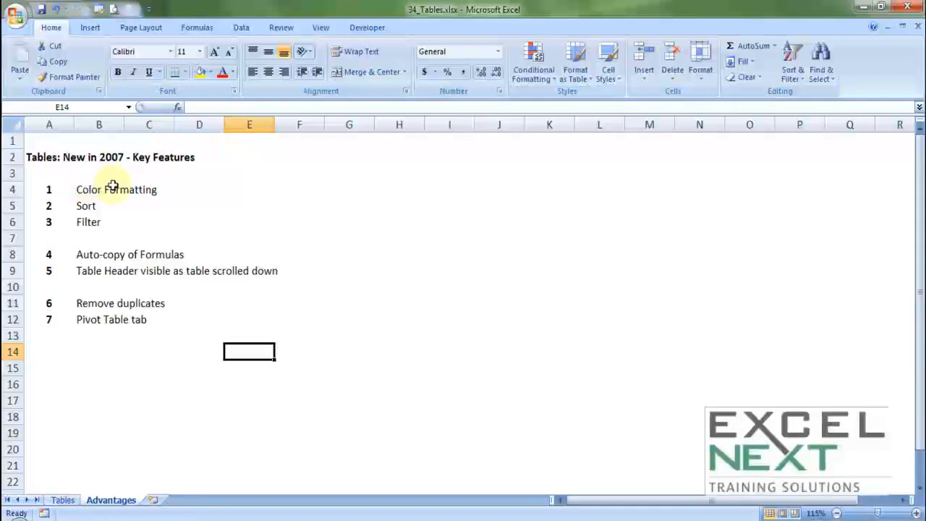
drag(92, 189, 205, 220)
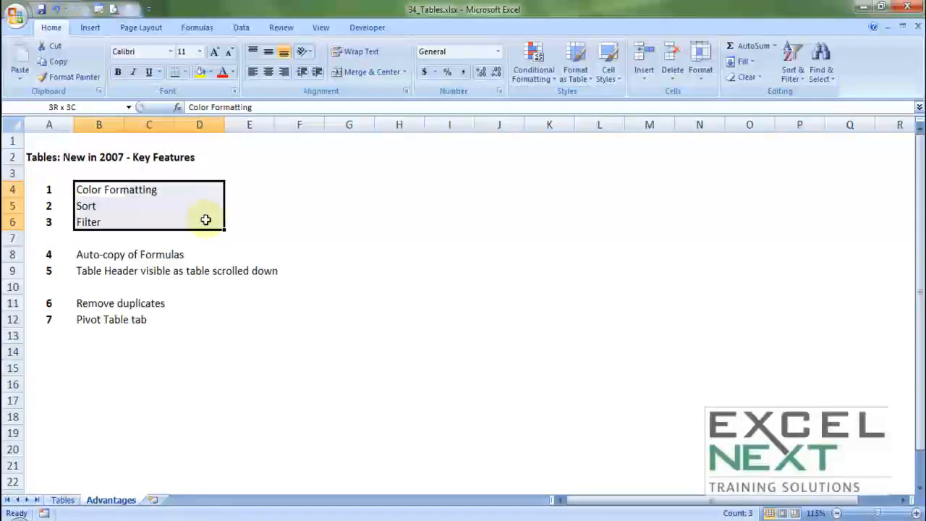
drag(89, 254, 207, 254)
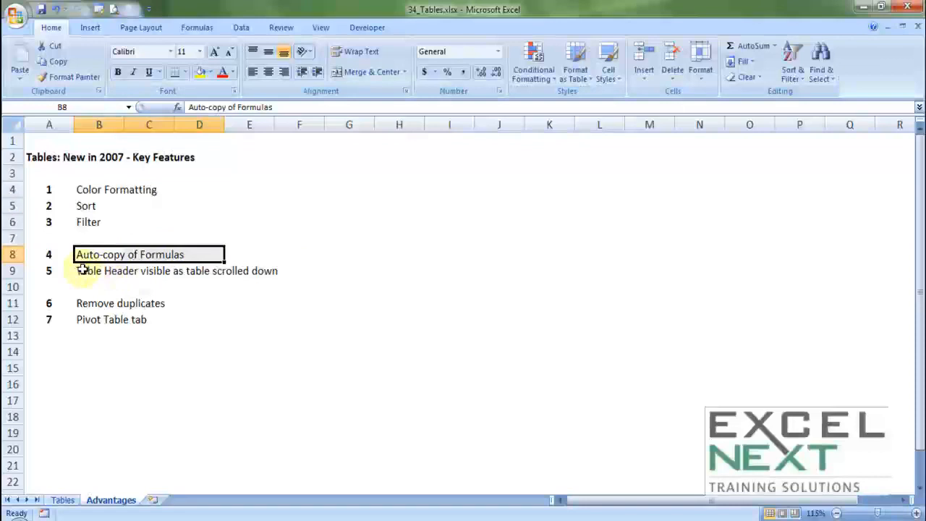
drag(82, 270, 319, 272)
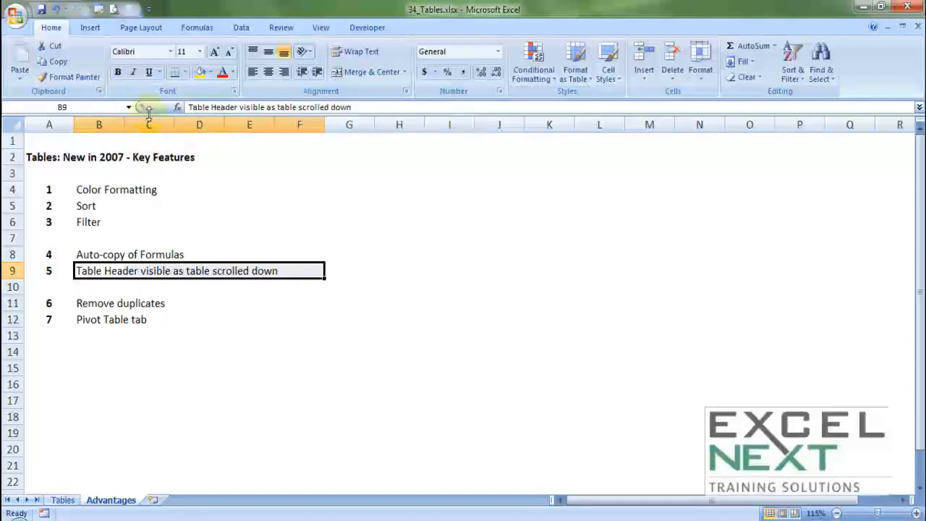
drag(99, 303, 203, 312)
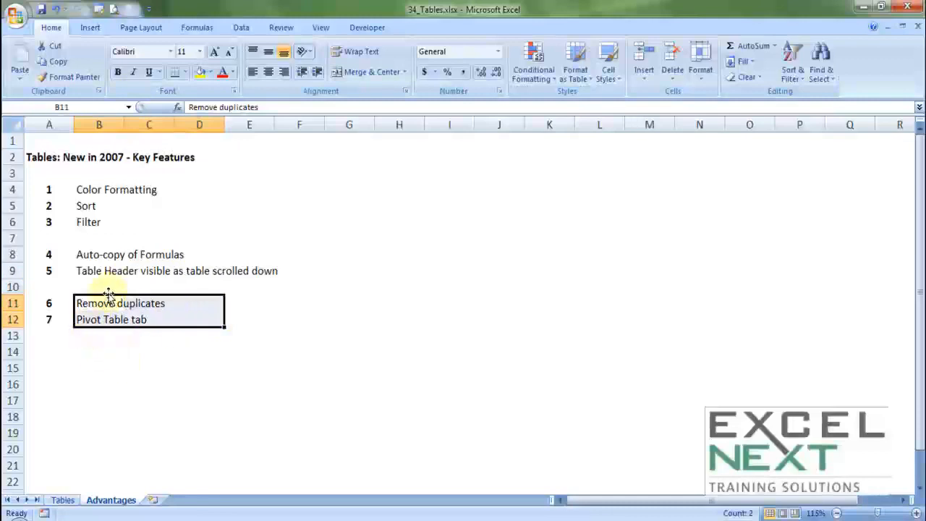
click(294, 336)
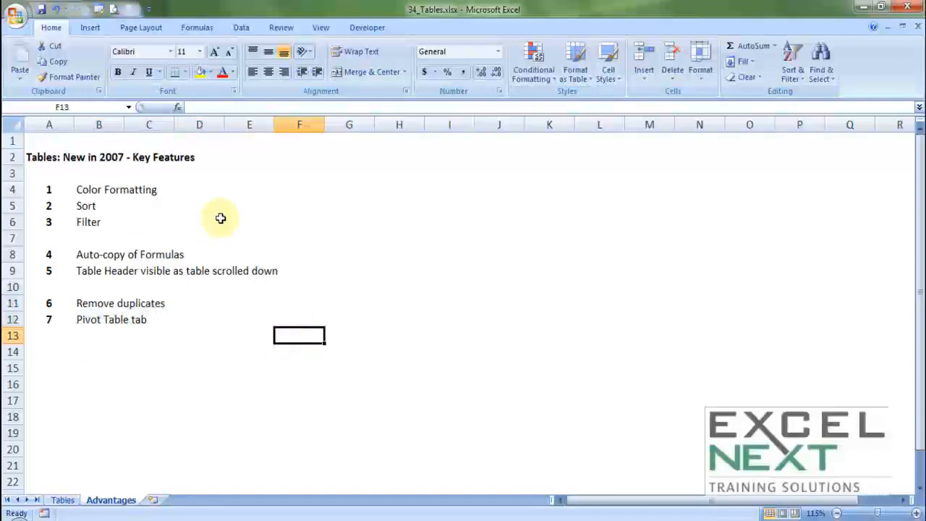
Step: Return to the Tables sheet and select the data in B7:M19
click(64, 500)
drag(50, 208, 753, 355)
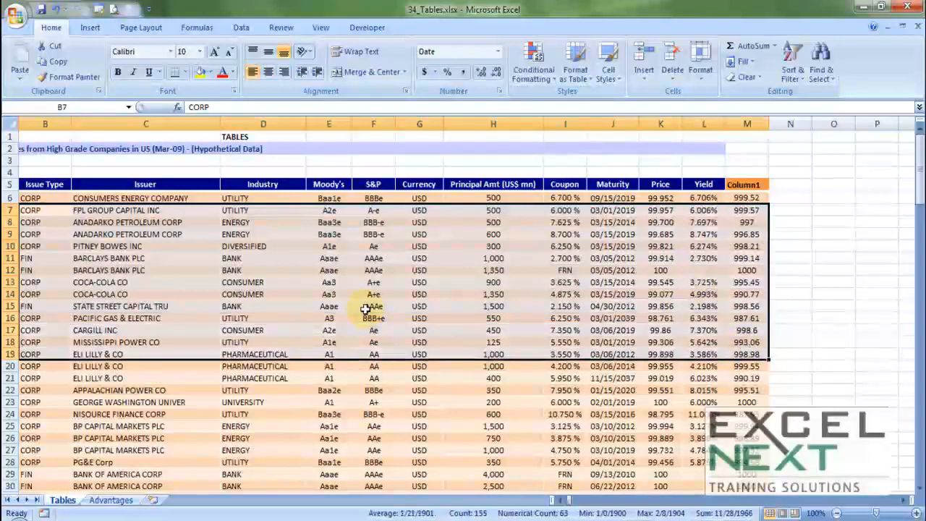